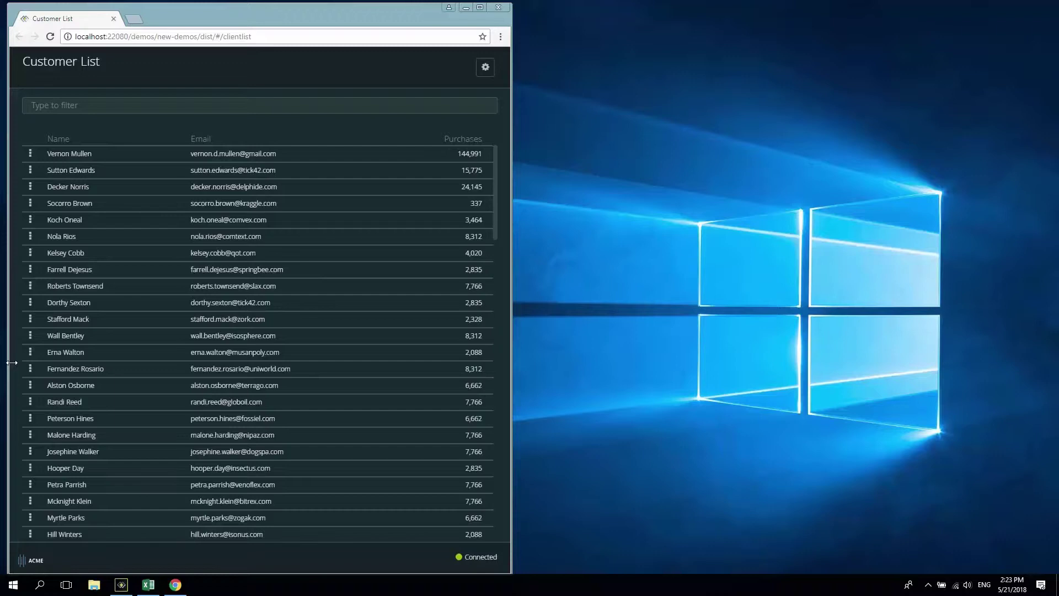
click(31, 173)
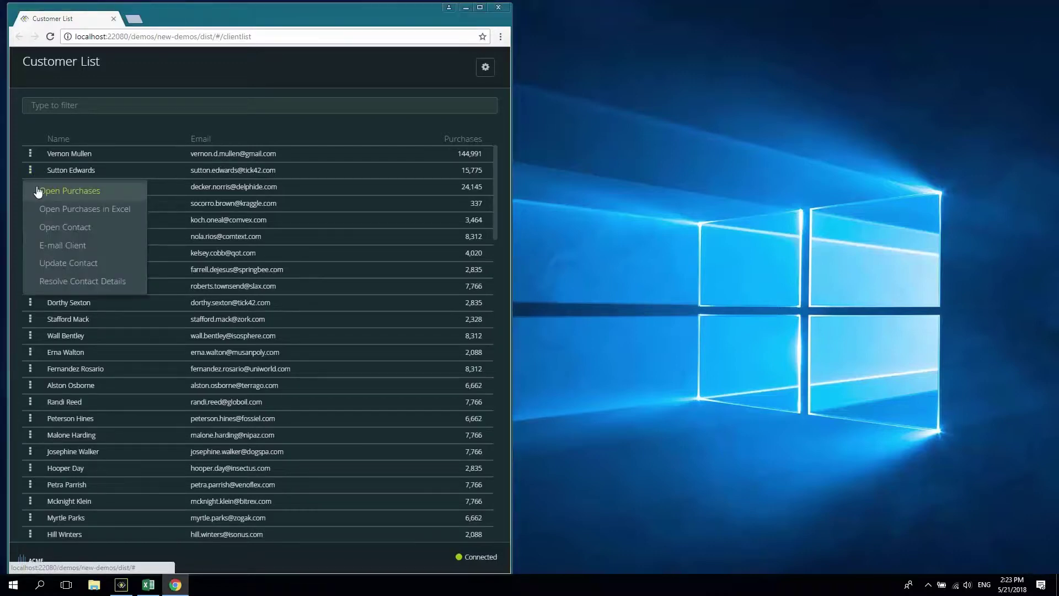
click(70, 191)
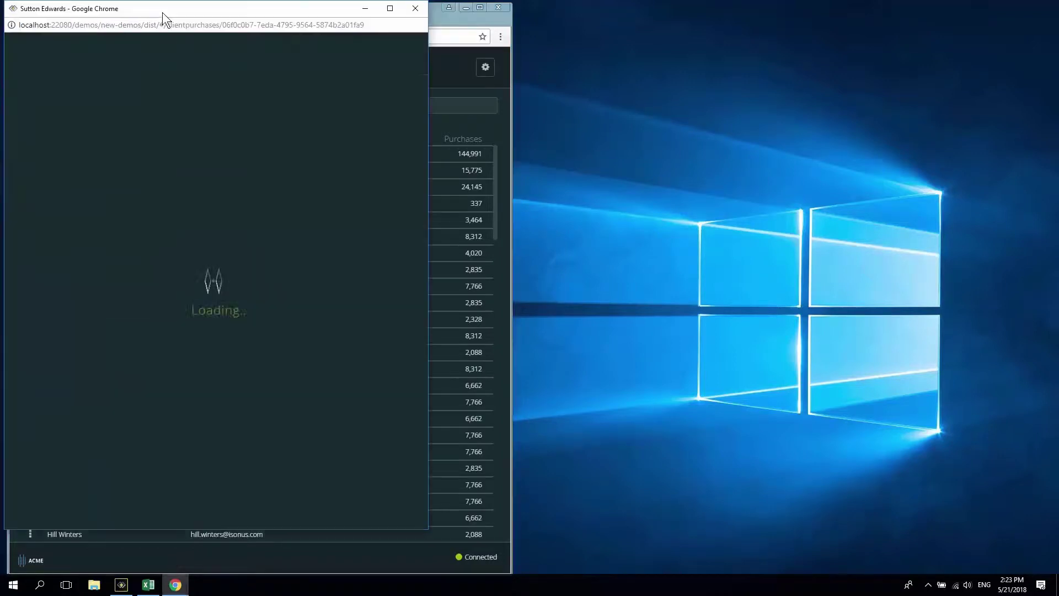
drag(162, 13, 693, 15)
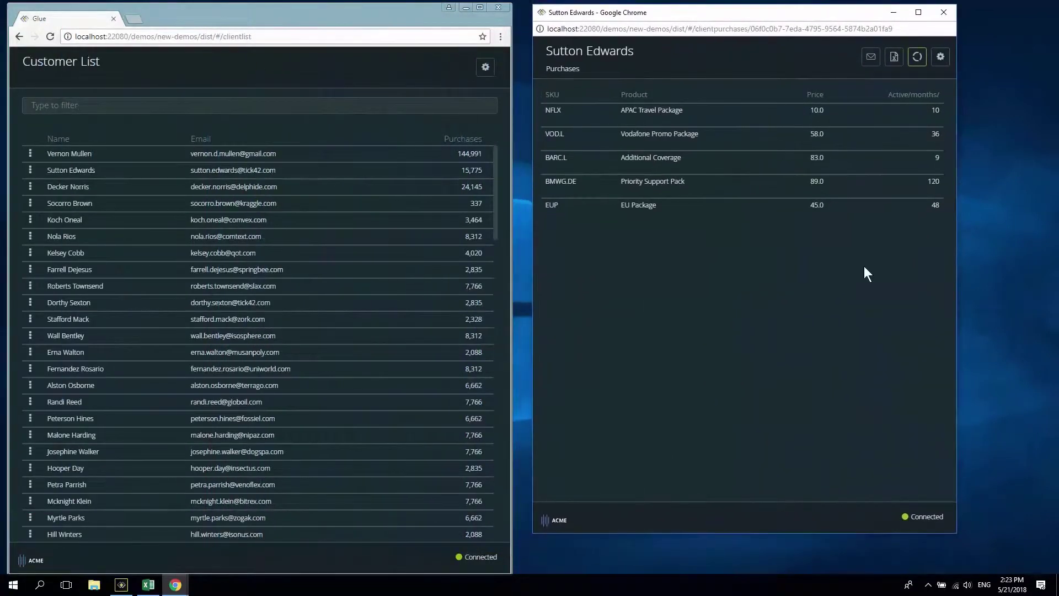
drag(957, 534, 1027, 275)
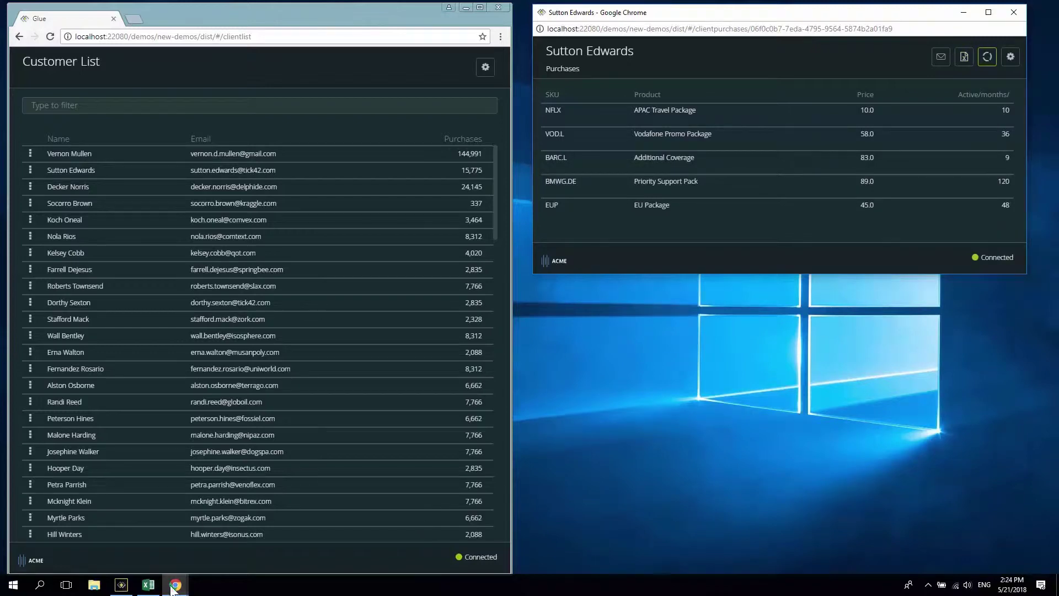
click(148, 584)
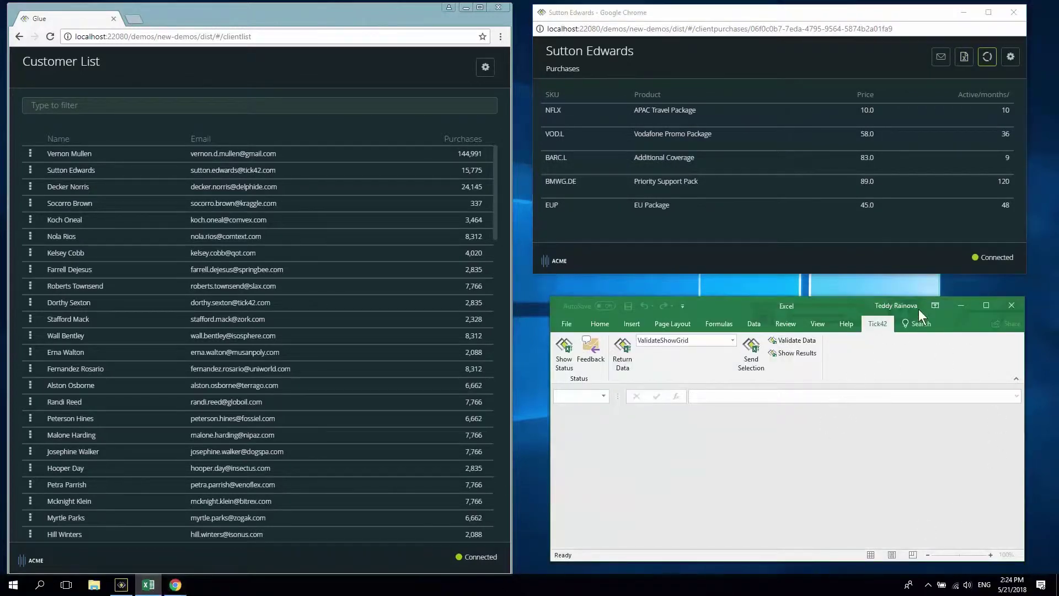
click(962, 304)
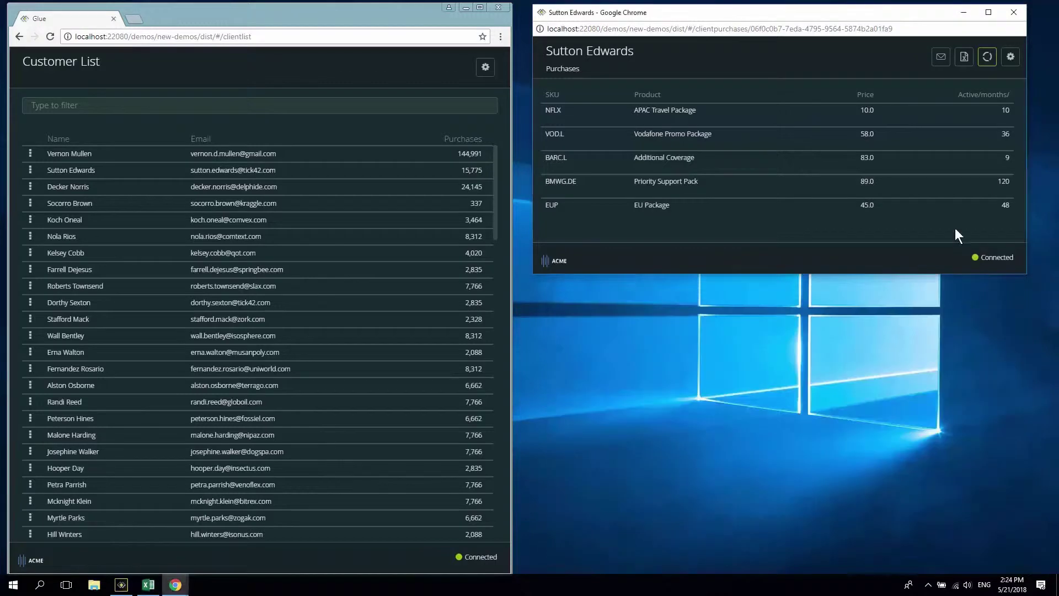
click(964, 60)
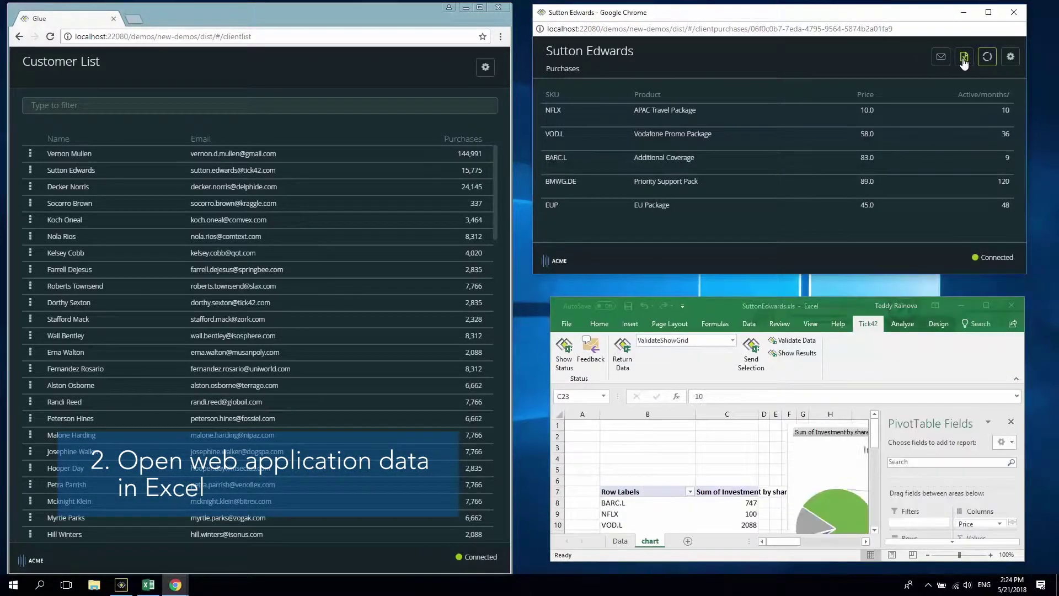
click(993, 305)
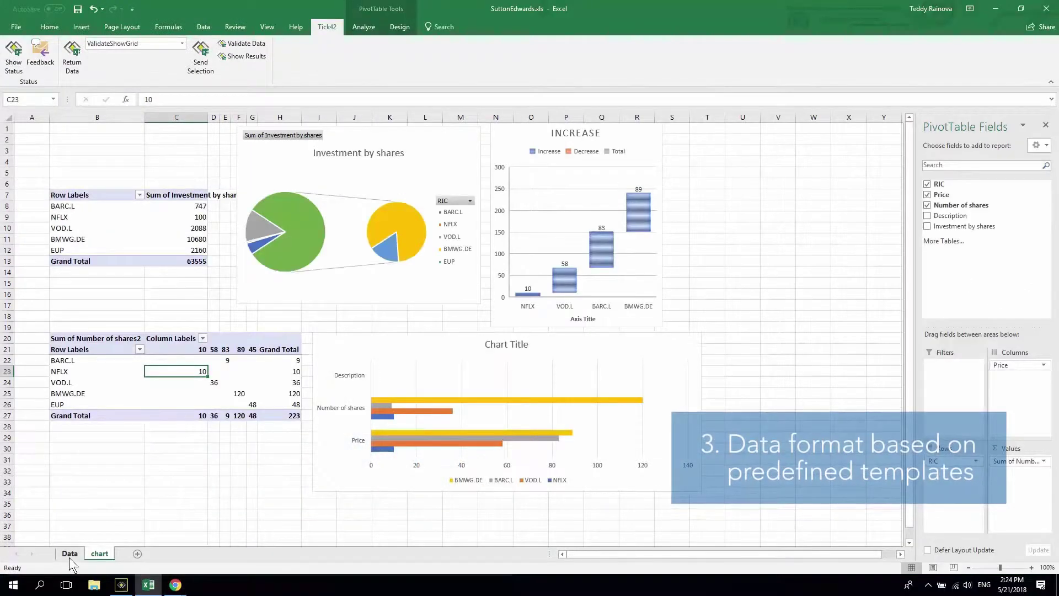
click(69, 556)
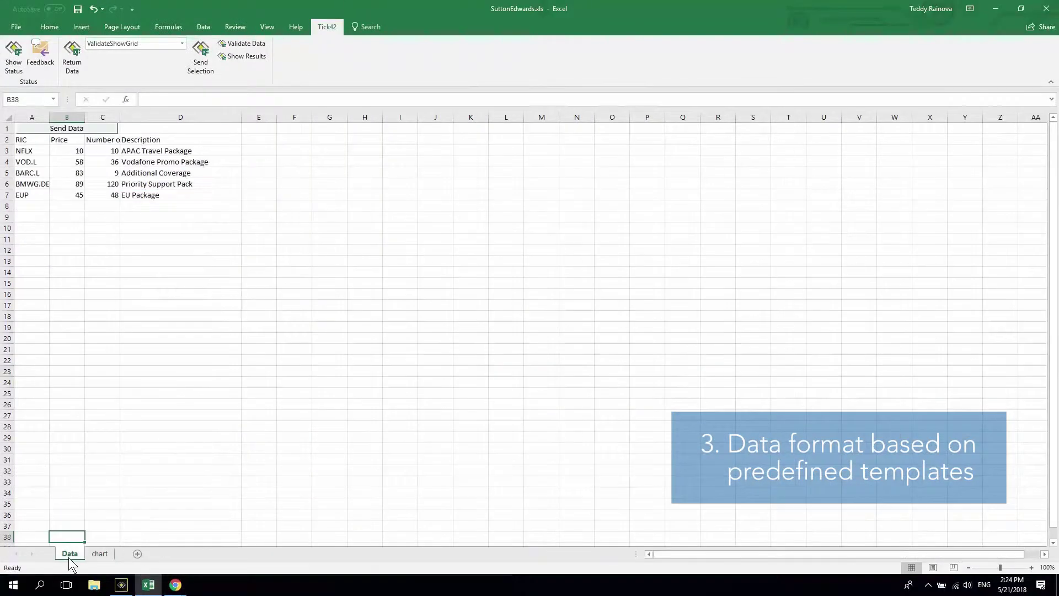
click(97, 554)
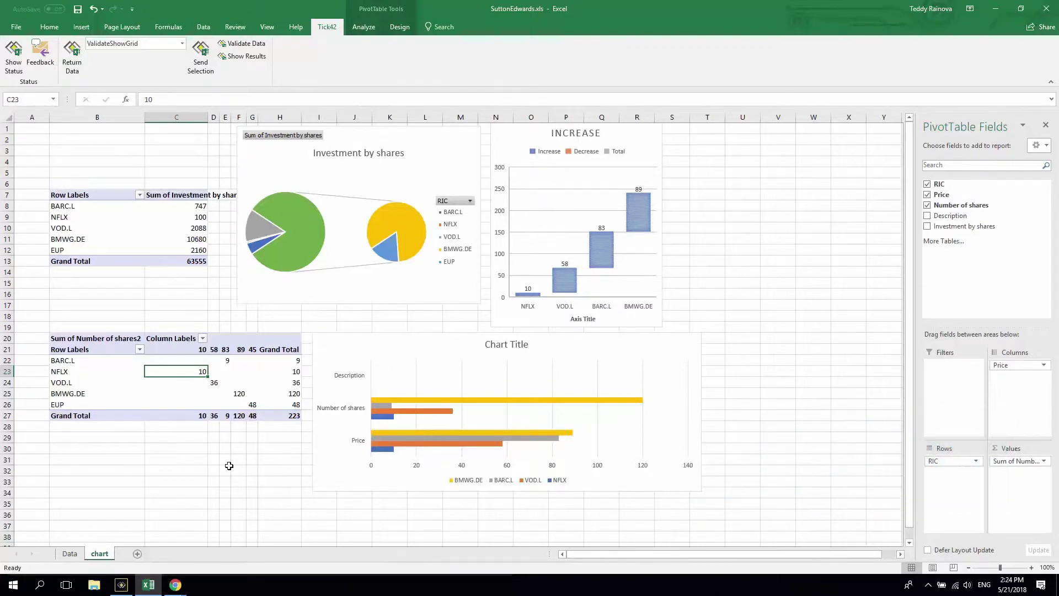
click(1020, 9)
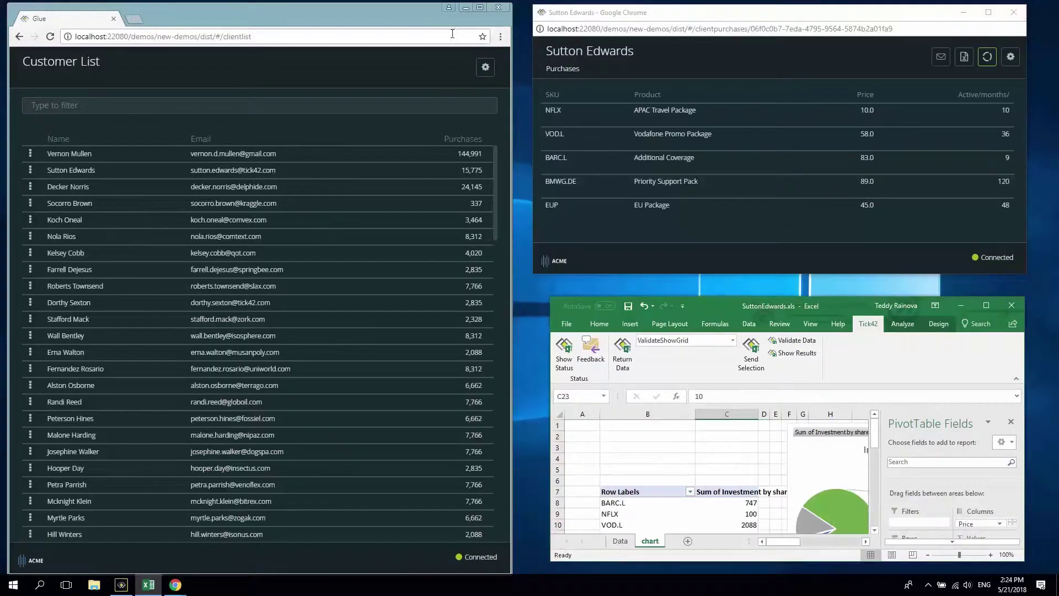
click(30, 170)
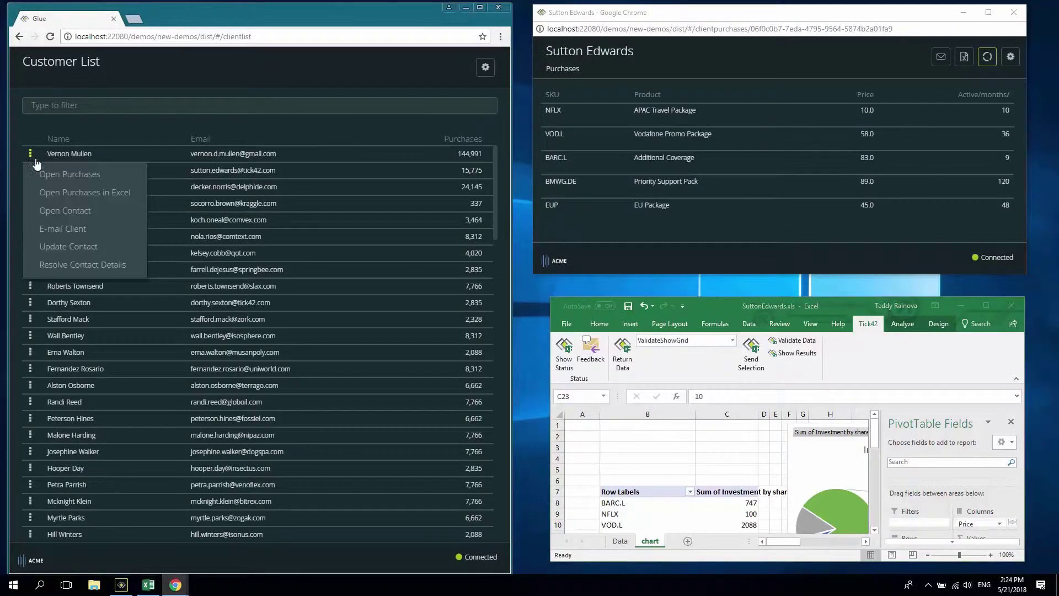
click(53, 195)
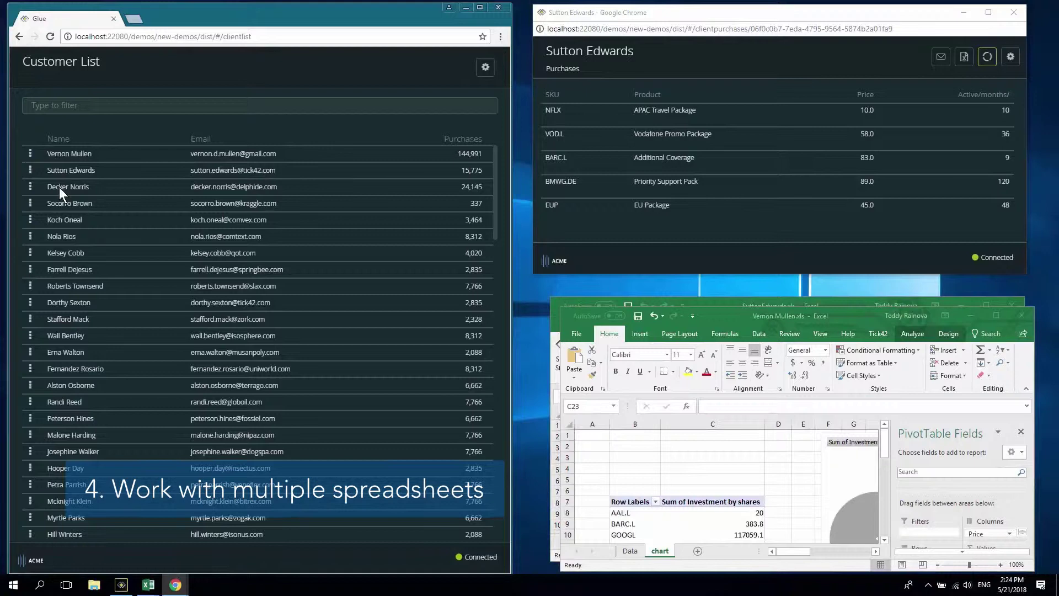
click(994, 316)
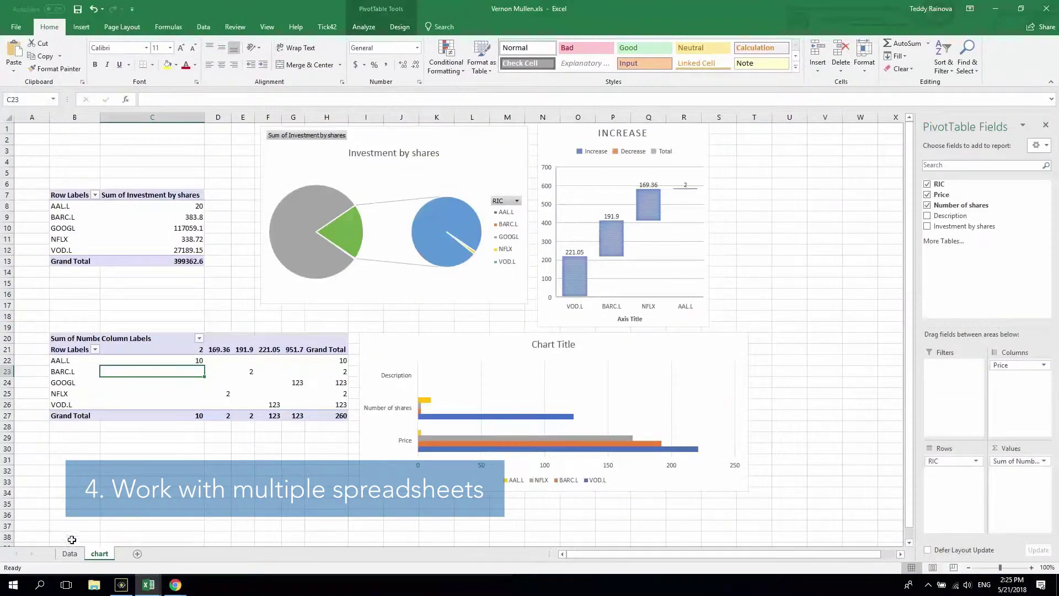
click(70, 554)
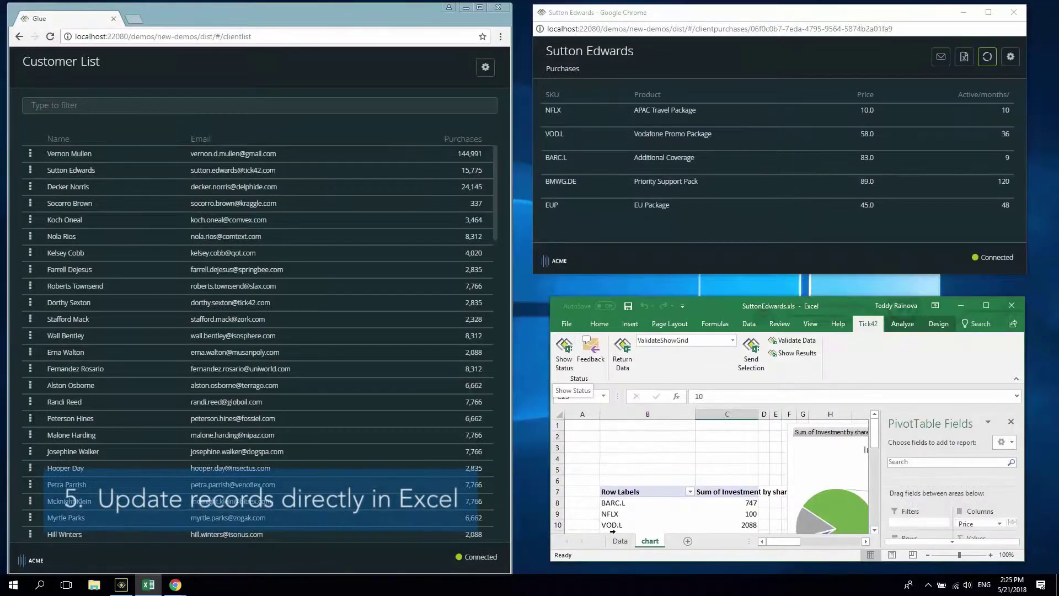
Enter -5 as the EUP share count in C7, see it rejected, then enter 100
click(620, 540)
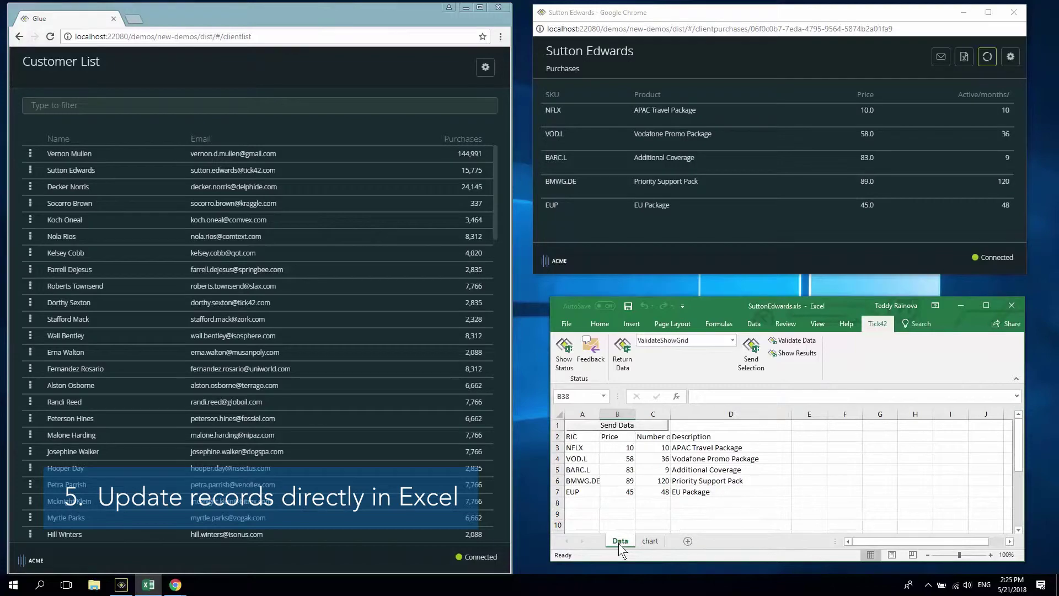
click(656, 495)
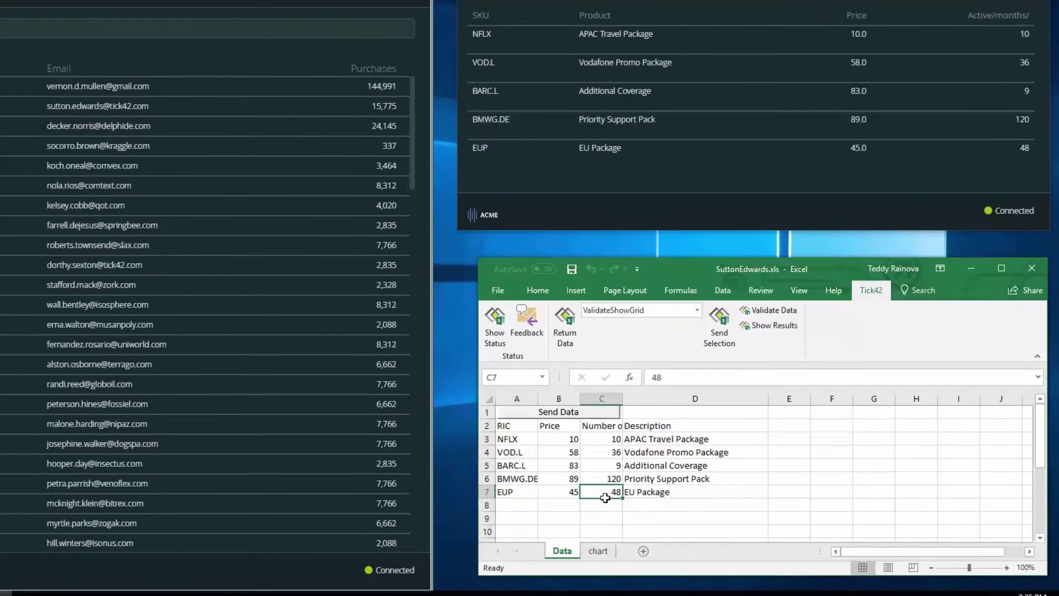
text(-)
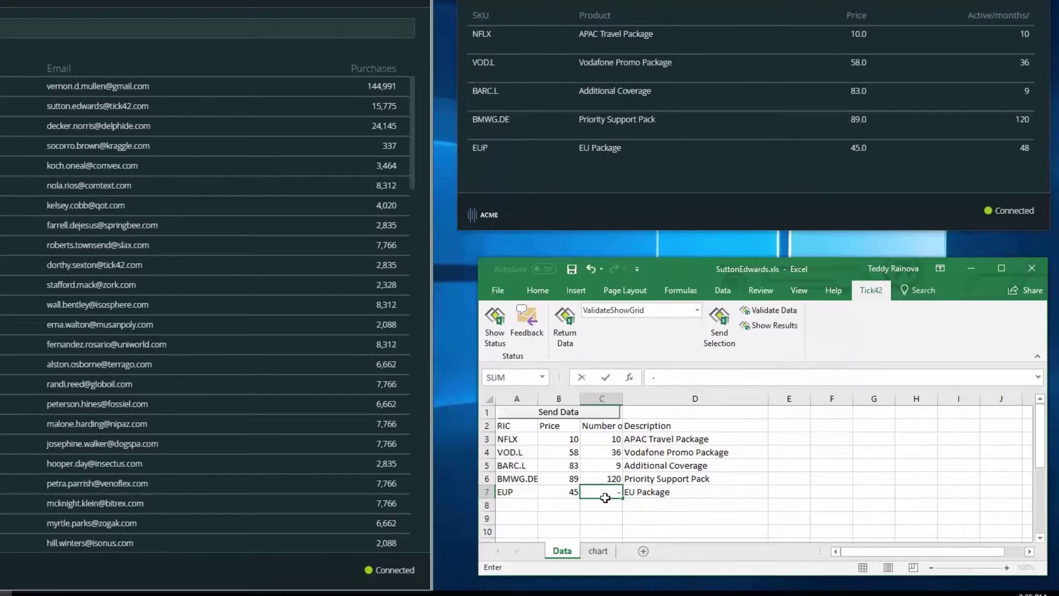
text(5)
key(Return)
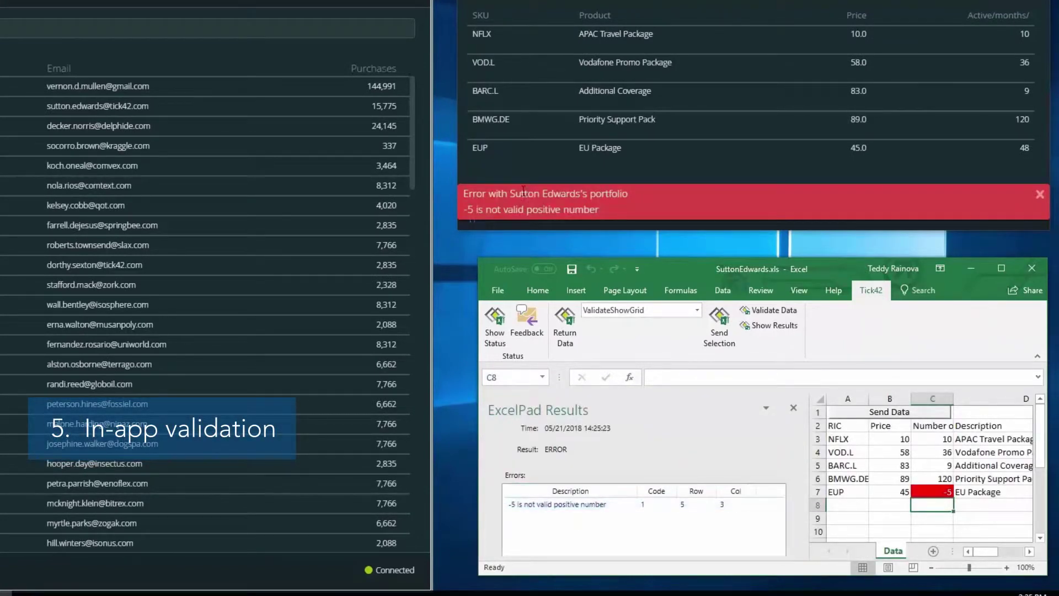
click(934, 489)
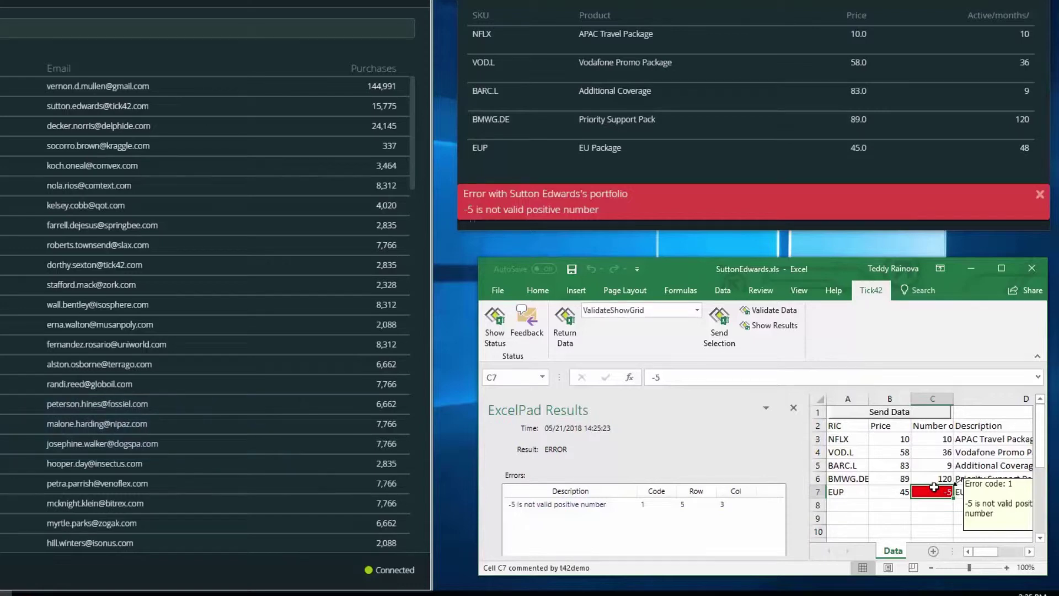
text(100)
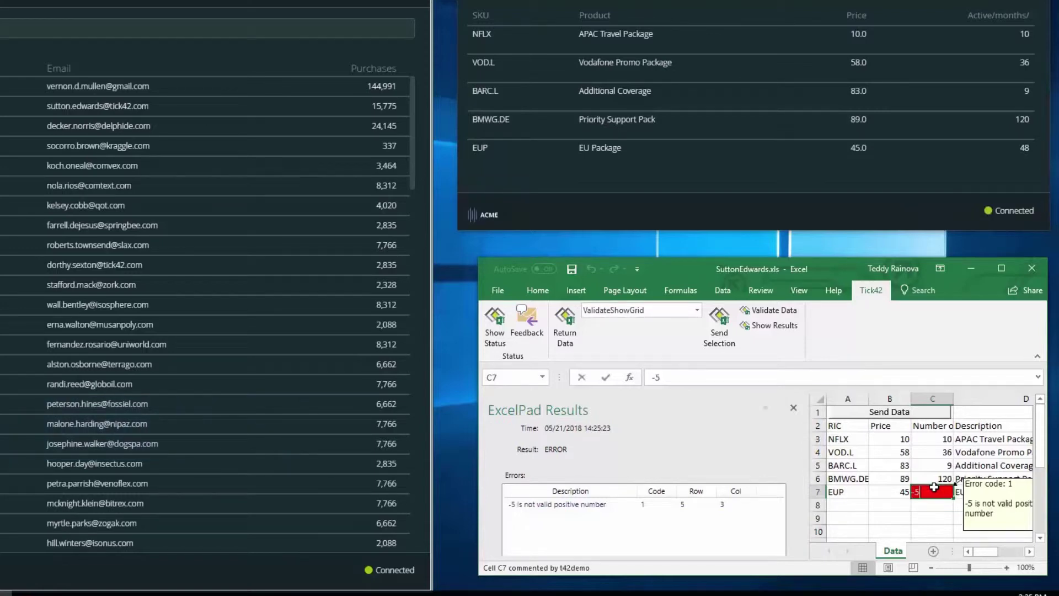
key(Return)
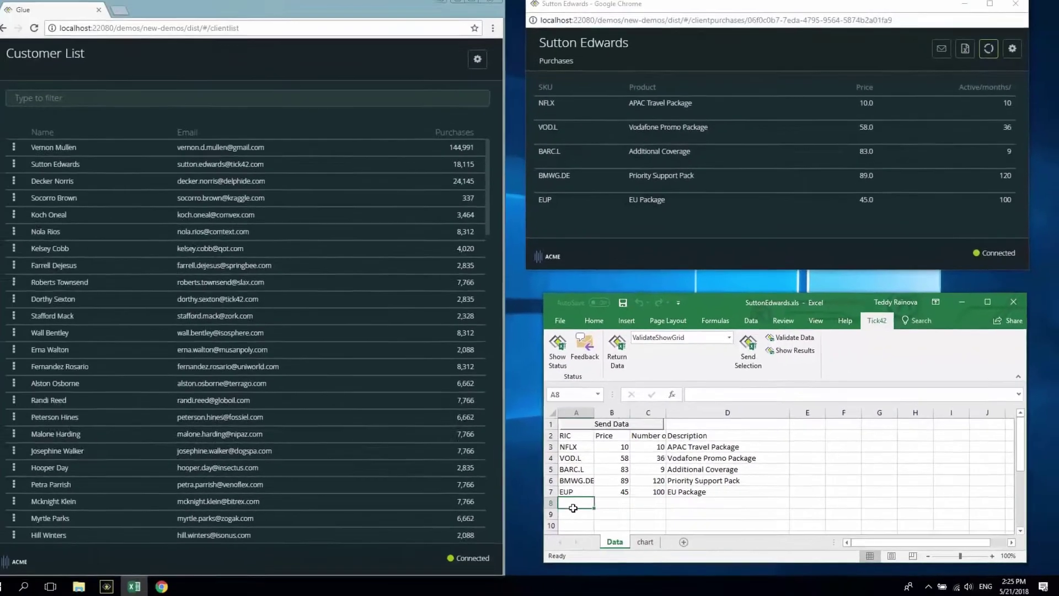
Add row 8 with REN, price 50, 24 shares, Renewal, then change its shares to 48
click(580, 503)
text(REN)
key(Tab)
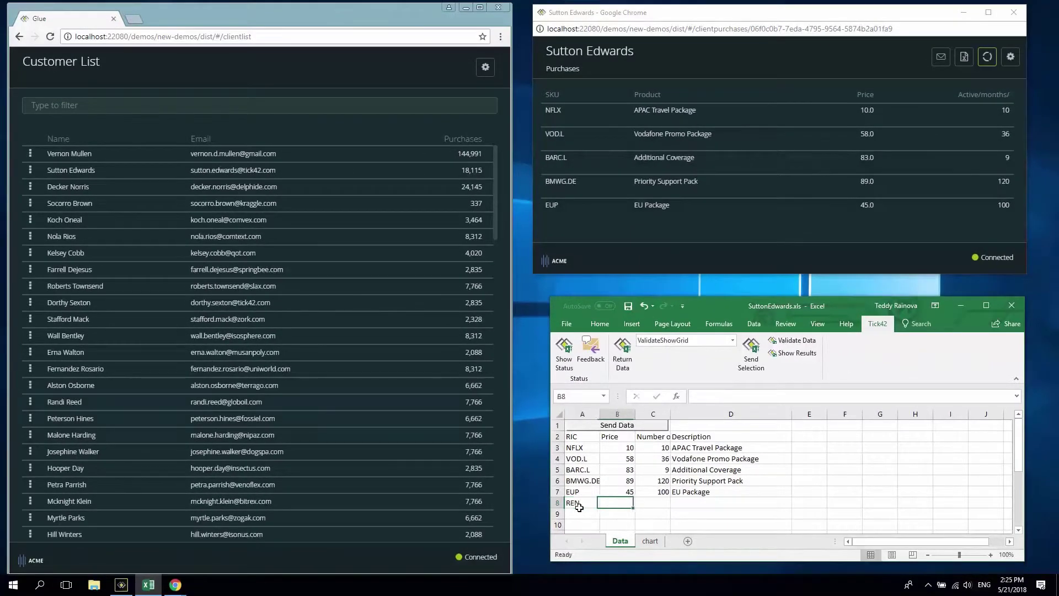
text(50)
key(Tab)
text(24)
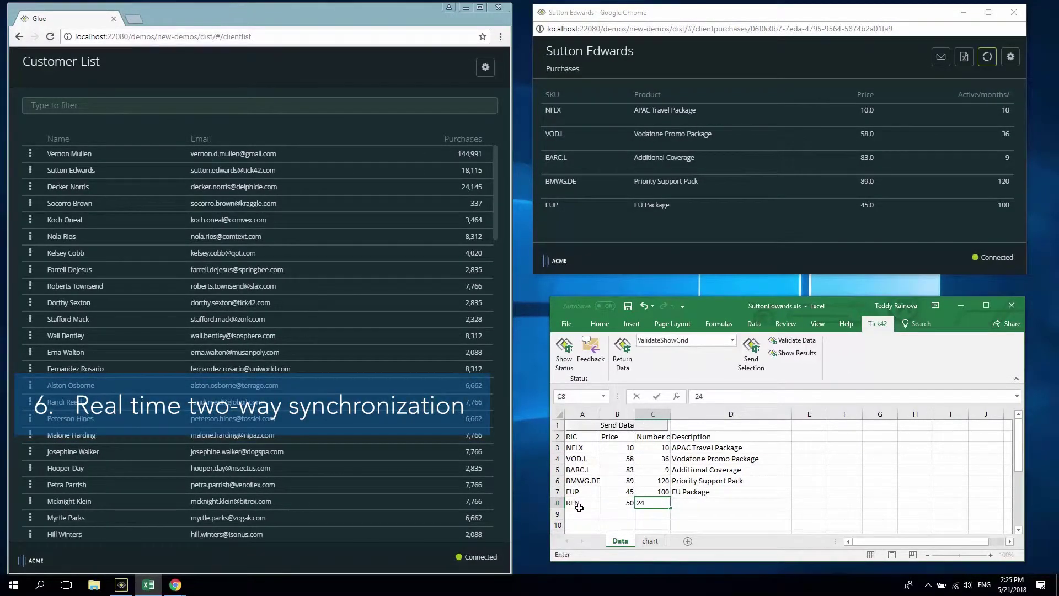
key(Tab)
text(Renewal)
key(Return)
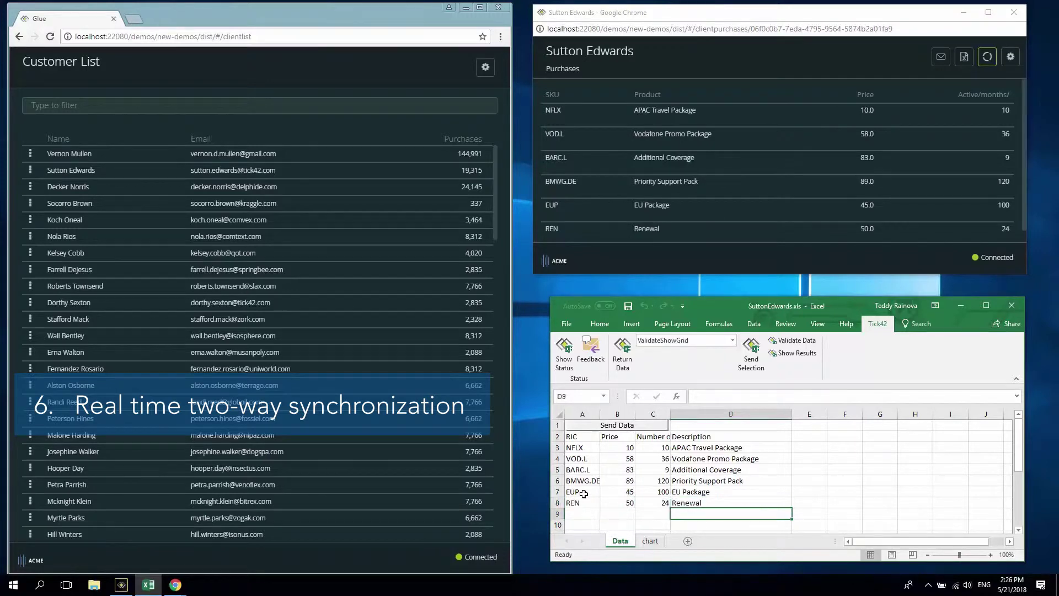
click(655, 502)
text(48)
key(Return)
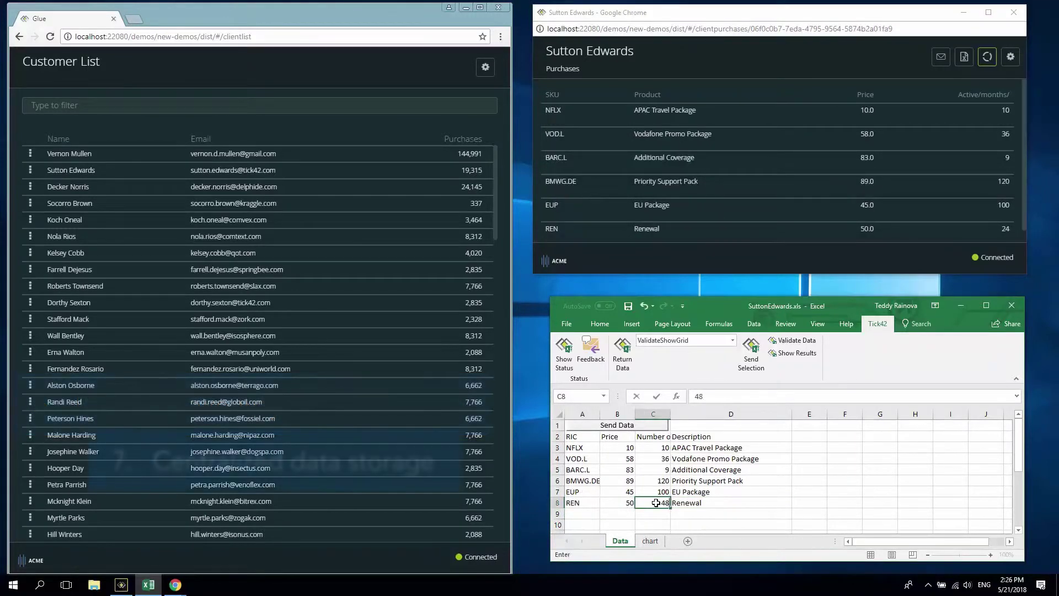